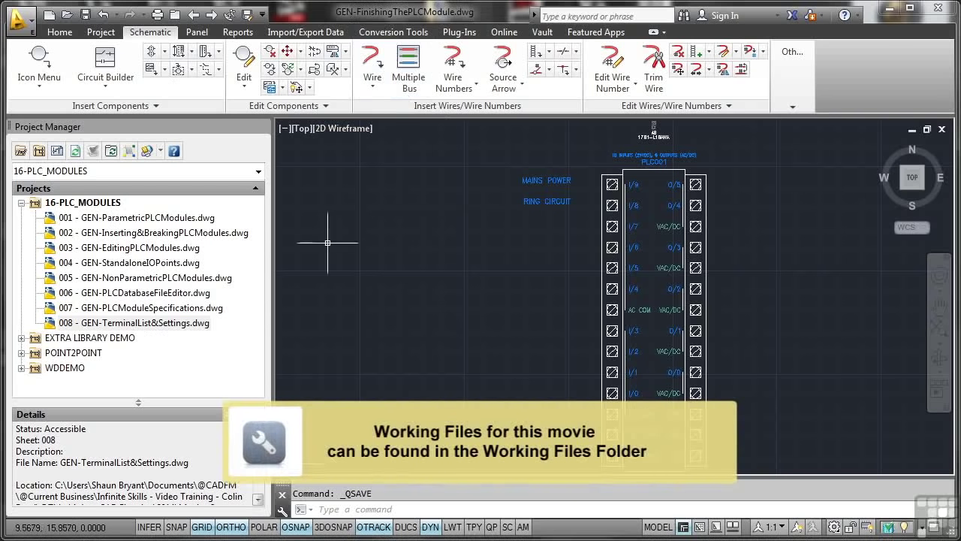
# Add 009 - GEN-FinishingThePLCModule.dwg to the 16-PLC_MODULES project with project defaults applied
pyautogui.click(83, 203)
pyautogui.rightClick(83, 202)
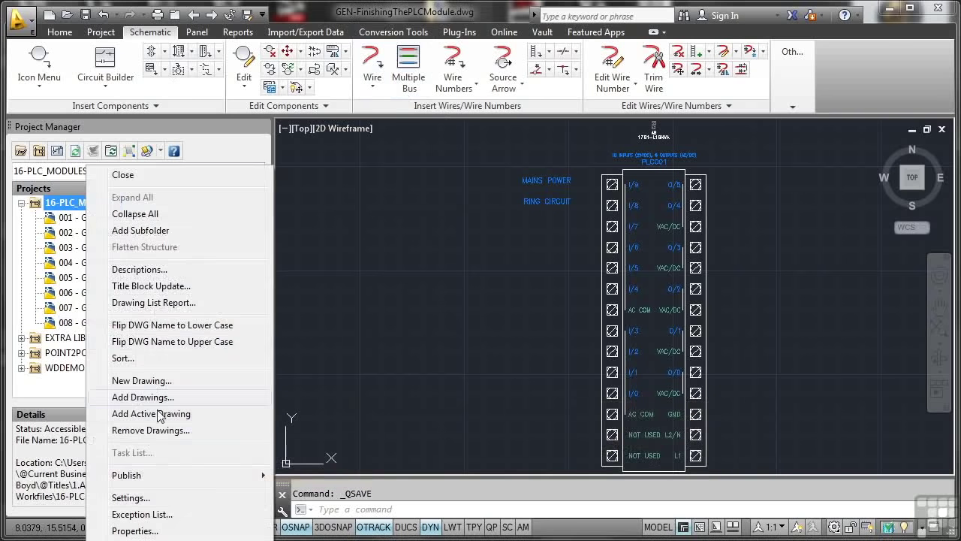
pyautogui.click(161, 410)
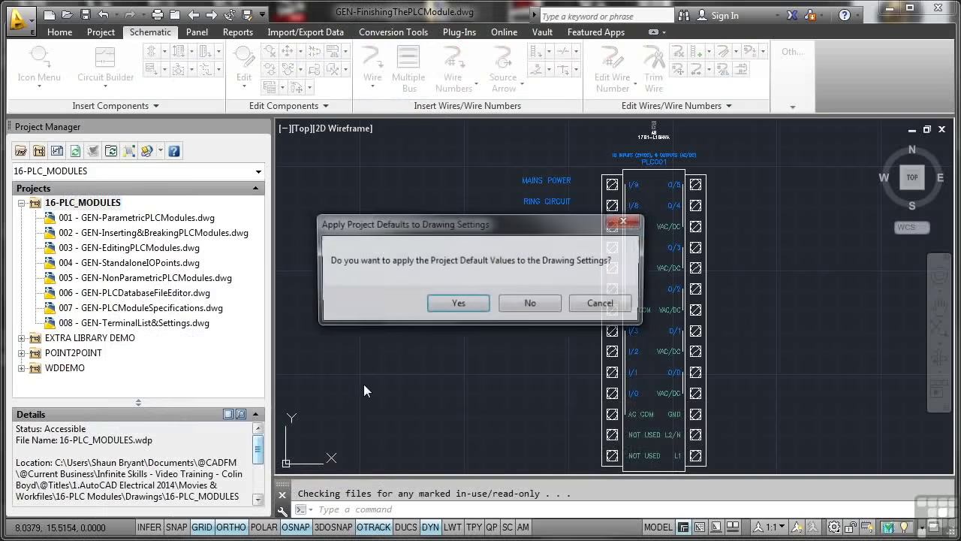
pyautogui.click(458, 303)
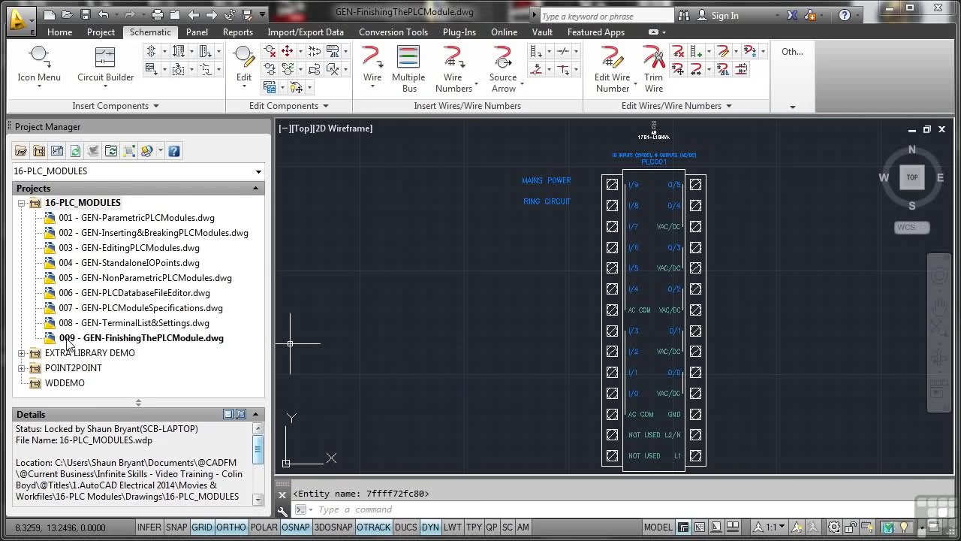
# Open the PLC Database File Editor on ACE_PLC.MDB, showing the Micrologix L16 AWA module
pyautogui.moveTo(767, 275); pyautogui.dragTo(522, 274, button='middle')
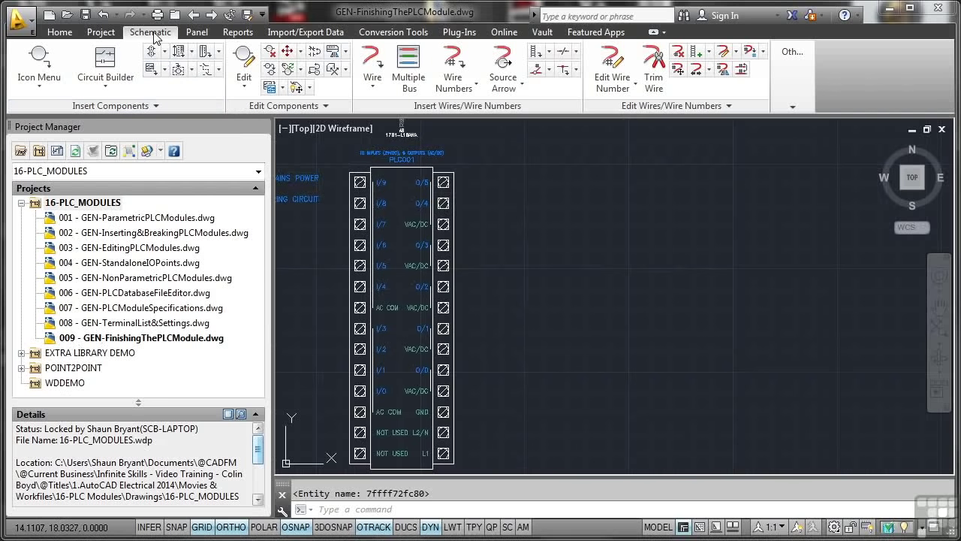
pyautogui.click(790, 109)
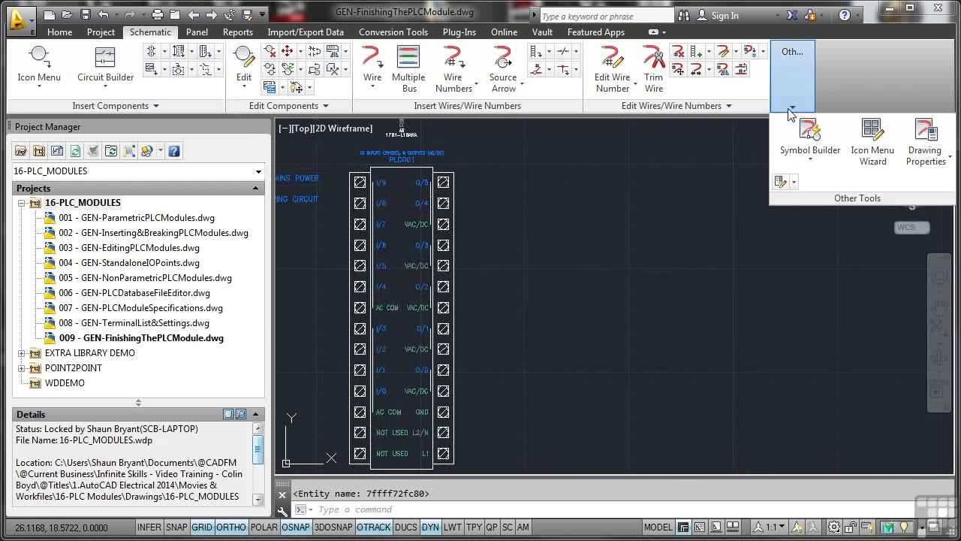
pyautogui.click(793, 182)
pyautogui.click(802, 200)
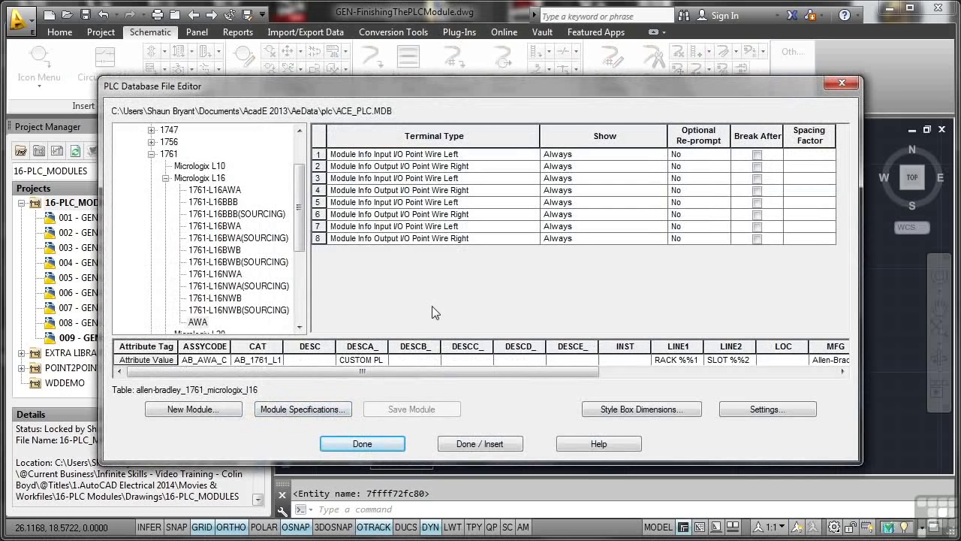
# Trim the module's ASSYCODE value to AB_AWA
pyautogui.click(193, 359)
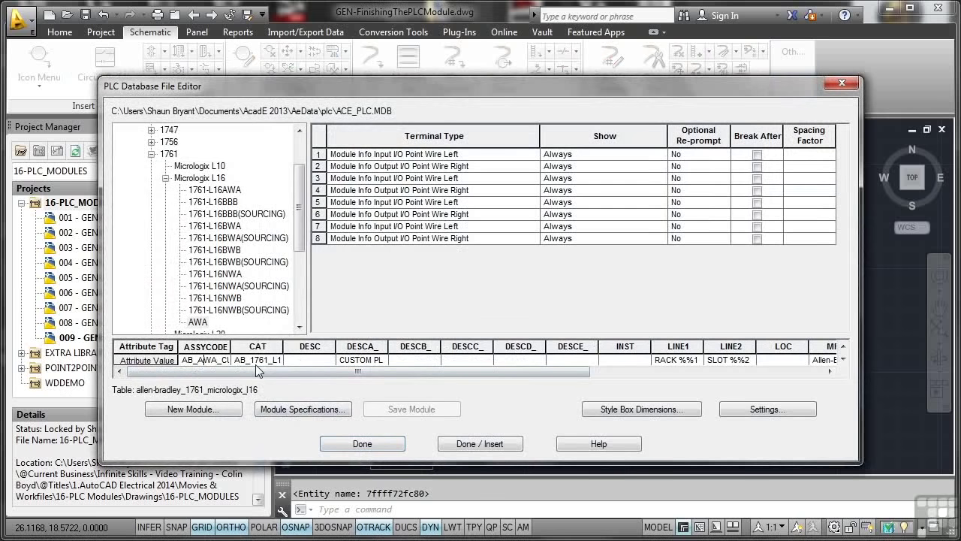
pyautogui.press('End')
pyautogui.press('Delete')
pyautogui.press('Delete')
pyautogui.press('Delete')
pyautogui.press('Delete')
pyautogui.press('Delete')
pyautogui.press('Delete')
pyautogui.press('Delete')
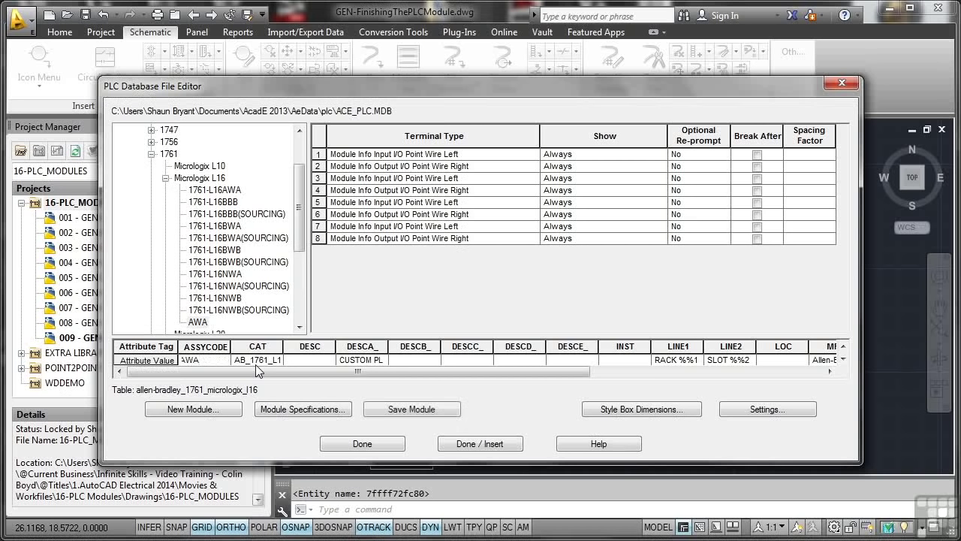
pyautogui.press('Tab')
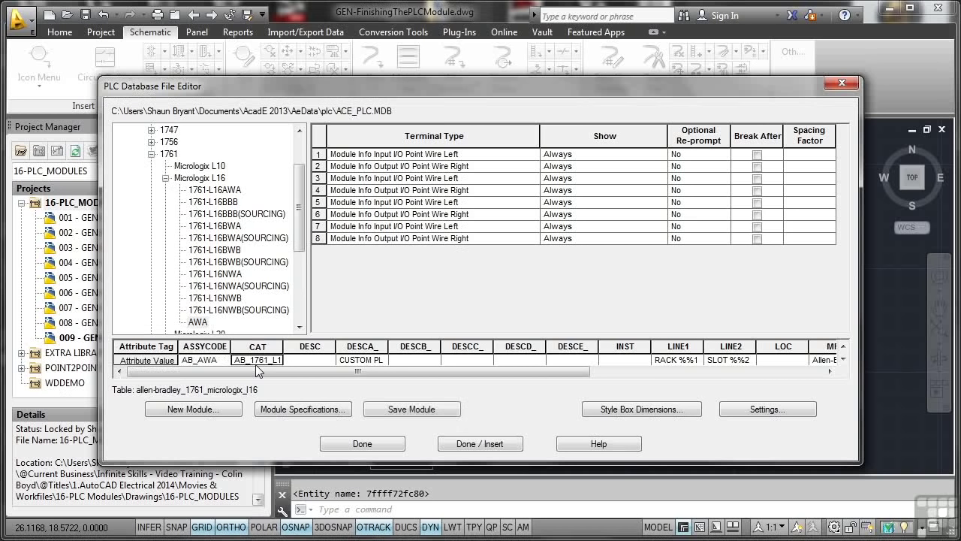
# Change the CAT value's underscores to hyphens, making it AB-1761-L16-AWA-CUSTOM
pyautogui.click(254, 360)
pyautogui.press('Home')
pyautogui.press('Right')
pyautogui.press('Right')
pyautogui.press('Right')
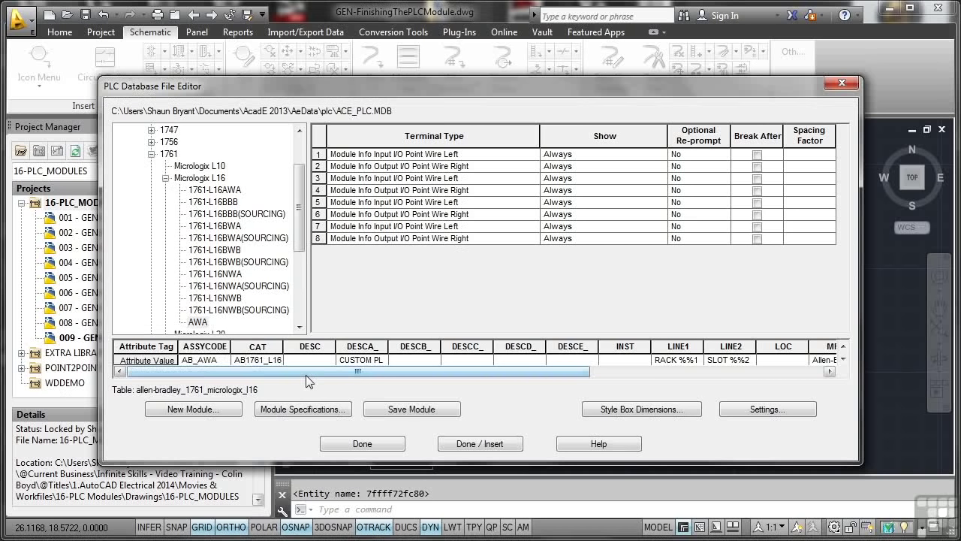
pyautogui.press('BackSpace')
pyautogui.write('-')
pyautogui.press('BackSpace')
pyautogui.write('-')
pyautogui.press('Right')
pyautogui.press('Right')
pyautogui.press('Right')
pyautogui.press('Right')
pyautogui.press('BackSpace')
pyautogui.write('-')
pyautogui.press('Right')
pyautogui.press('Right')
pyautogui.press('Right')
pyautogui.press('Right')
pyautogui.press('Right')
pyautogui.press('Right')
pyautogui.press('BackSpace')
pyautogui.write('-CUSTOM')
pyautogui.click(362, 360)
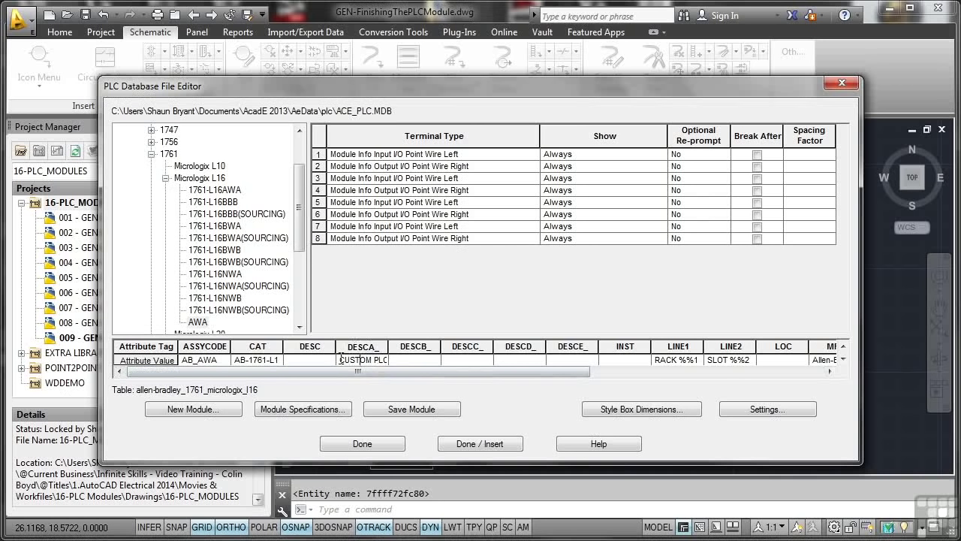
# Replace the DESCA_ description CUSTOM PLC with MAINS POWER and review the remaining columns
pyautogui.moveTo(341, 359); pyautogui.dragTo(404, 359)
pyautogui.write('MAINS POWER')
pyautogui.moveTo(413, 372); pyautogui.dragTo(629, 379)
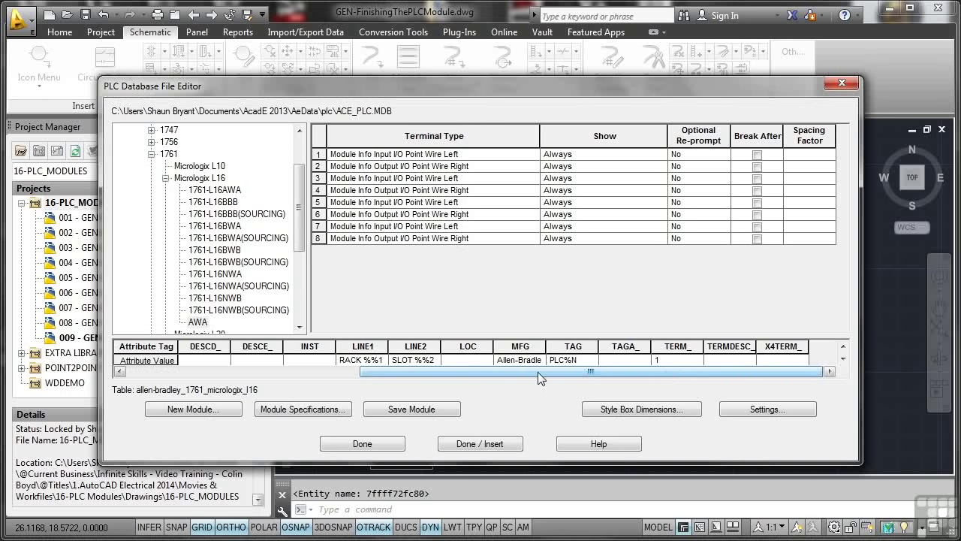
# Accept the module specifications (Custom1, 12V, 8 points) and save the module to ACE_PLC.MDB
pyautogui.click(300, 408)
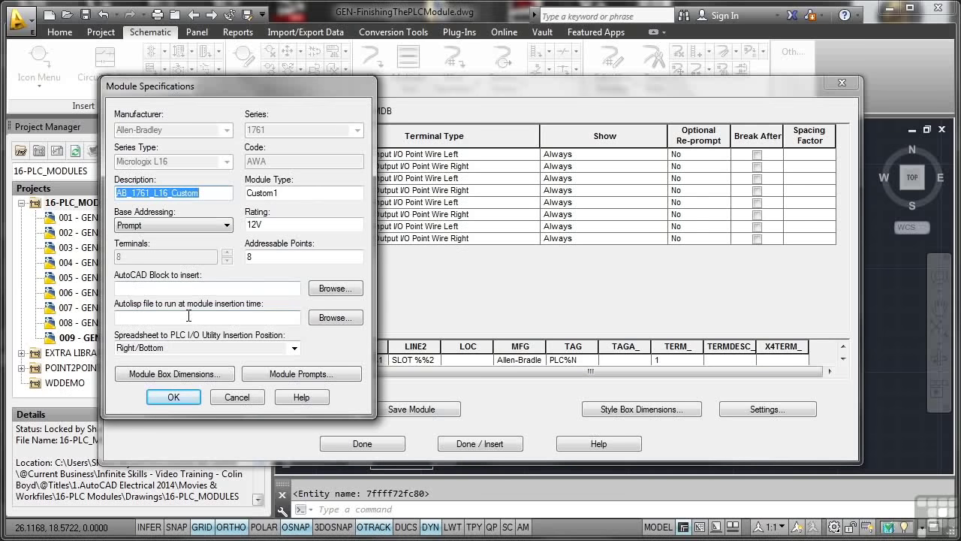
pyautogui.click(175, 395)
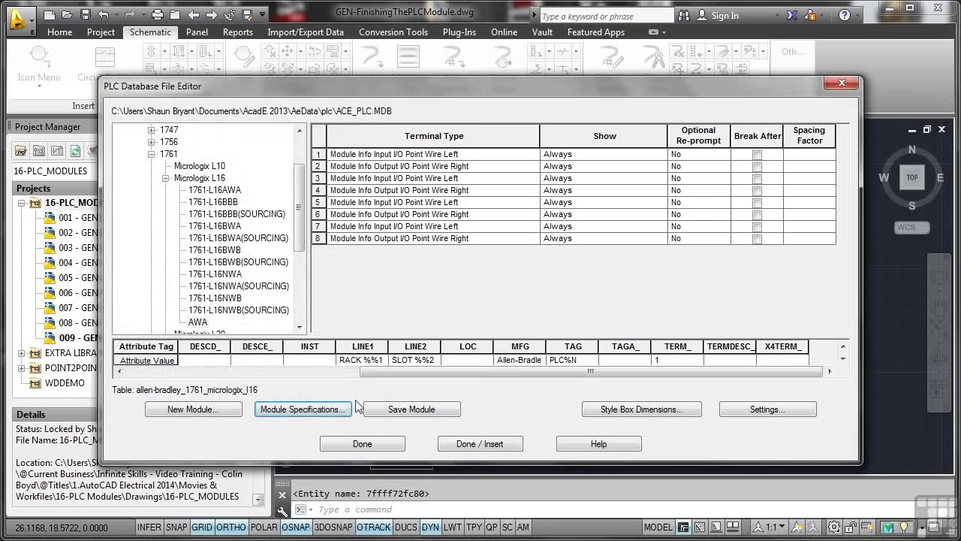
pyautogui.click(391, 410)
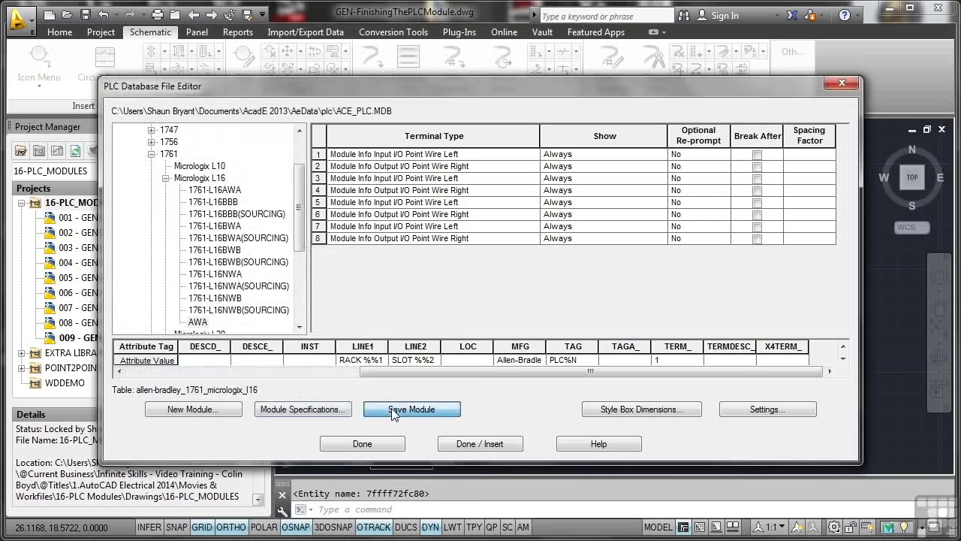
# Choose the custom Micrologix L16 AWA module with graphics style 2 for insertion
pyautogui.click(483, 445)
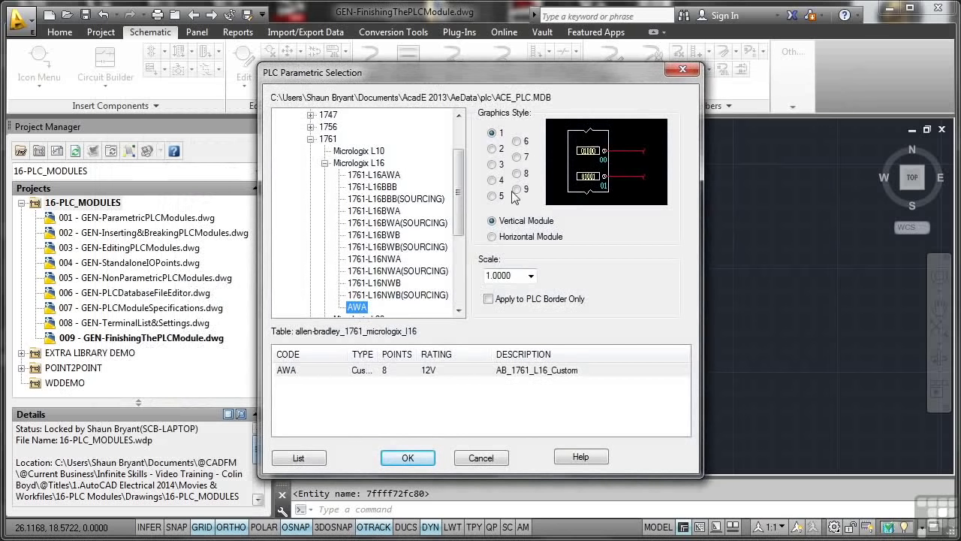
pyautogui.click(492, 150)
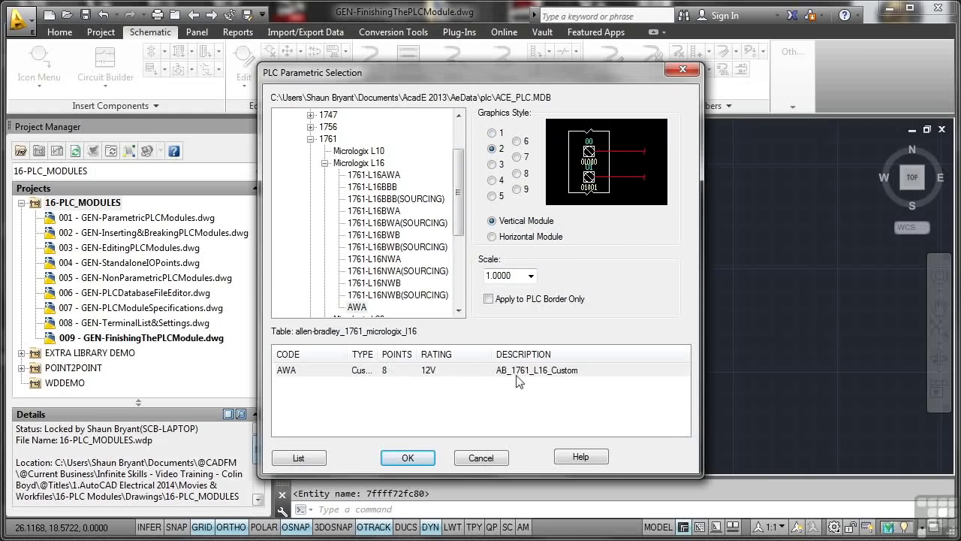
pyautogui.click(407, 458)
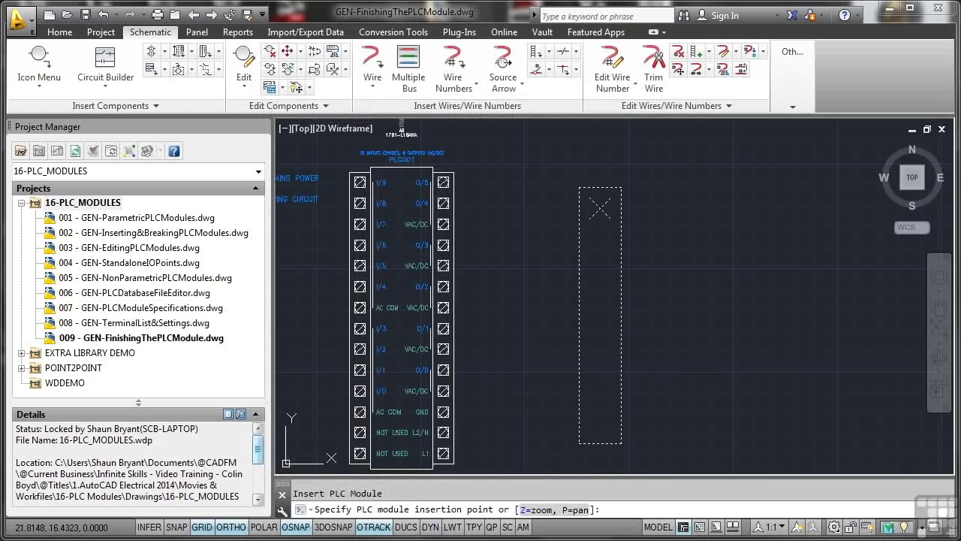
# Lay out the module beside the PLC with spacing 1 and addresses starting at I:/00
pyautogui.click(587, 187)
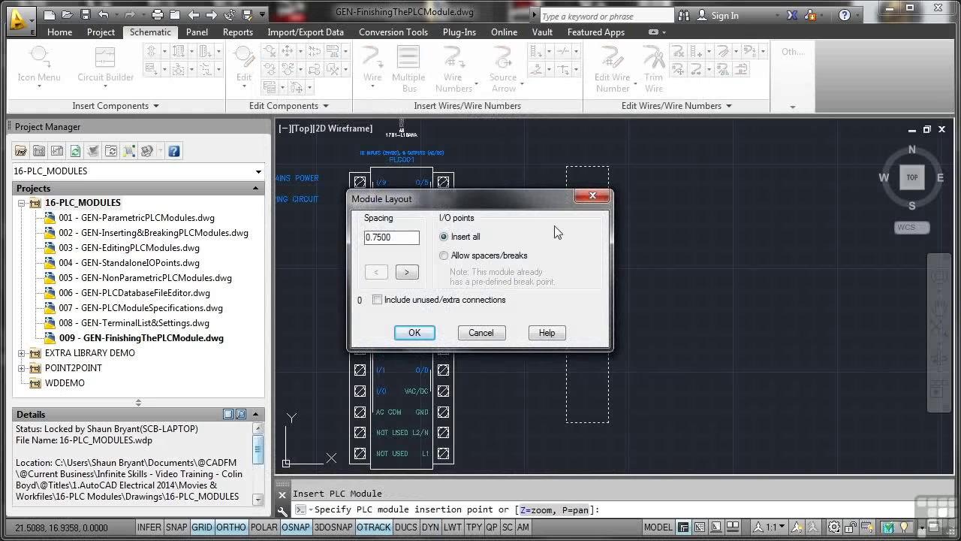
pyautogui.doubleClick(412, 242)
pyautogui.write('1')
pyautogui.press('Return')
pyautogui.press('Return')
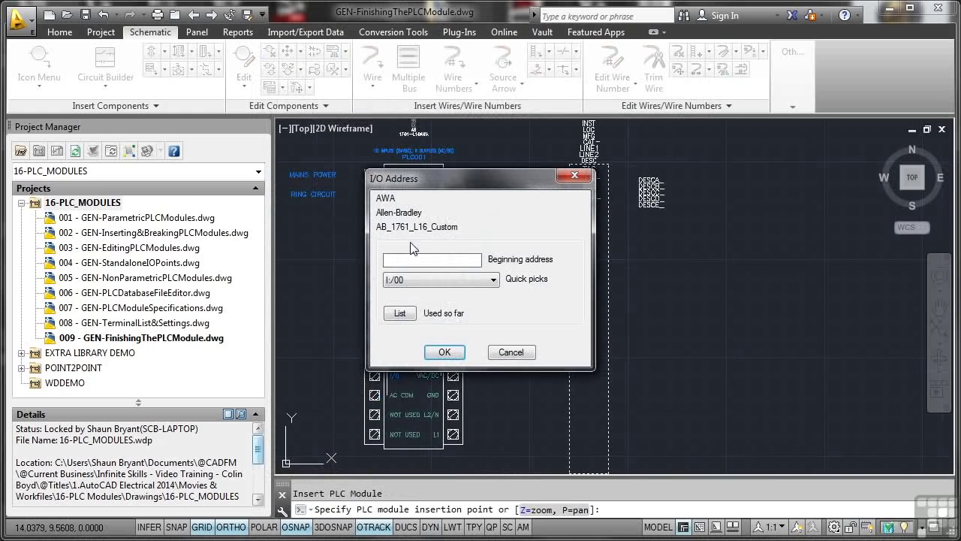
pyautogui.click(493, 280)
pyautogui.click(473, 293)
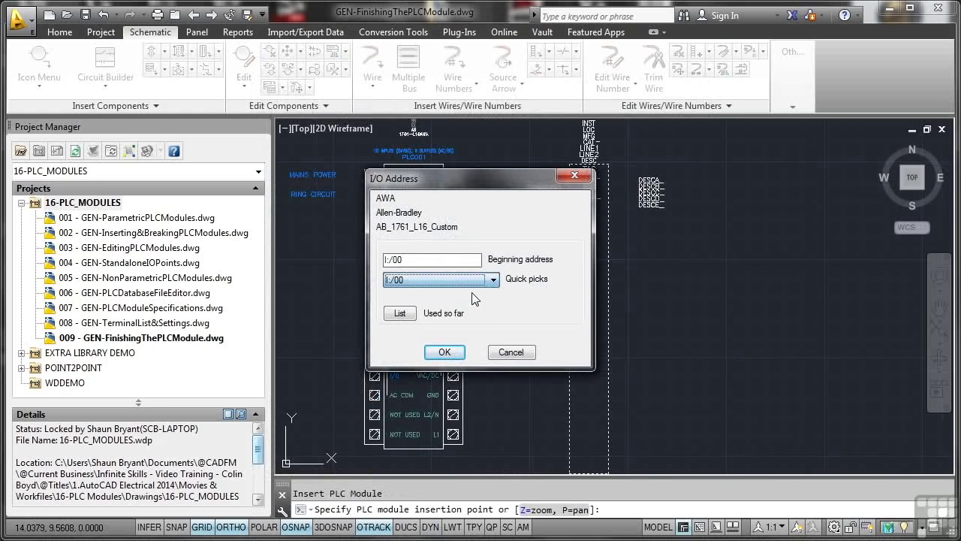
pyautogui.click(444, 352)
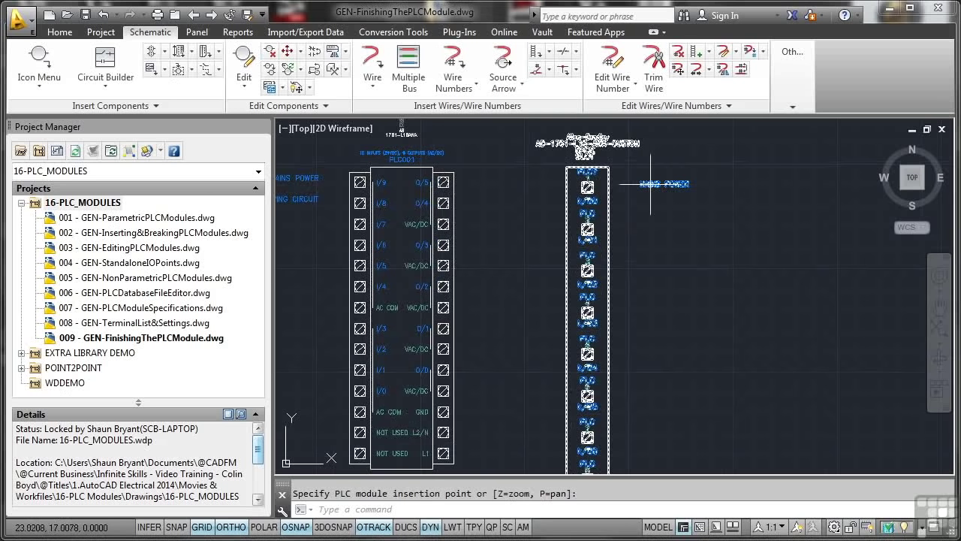
# Place the custom module right of the existing PLC and open its Edit PLC Module settings
pyautogui.moveTo(587, 180); pyautogui.dragTo(593, 236, button='middle')
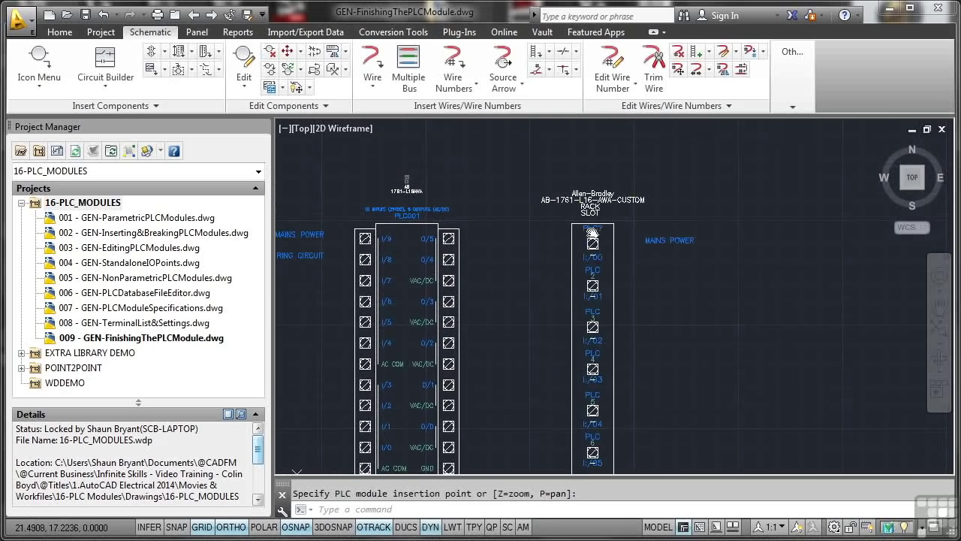
pyautogui.scroll(4, 598, 199)
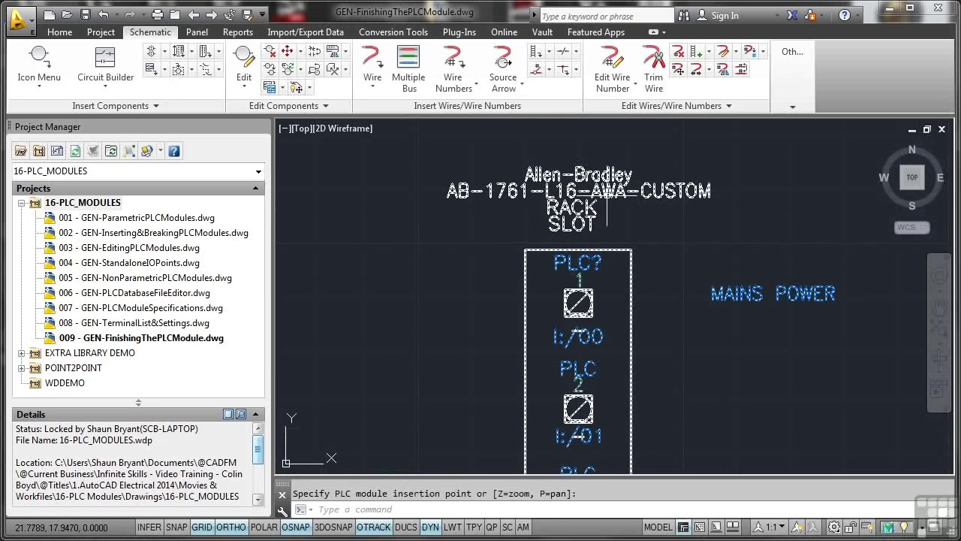
pyautogui.click(601, 175)
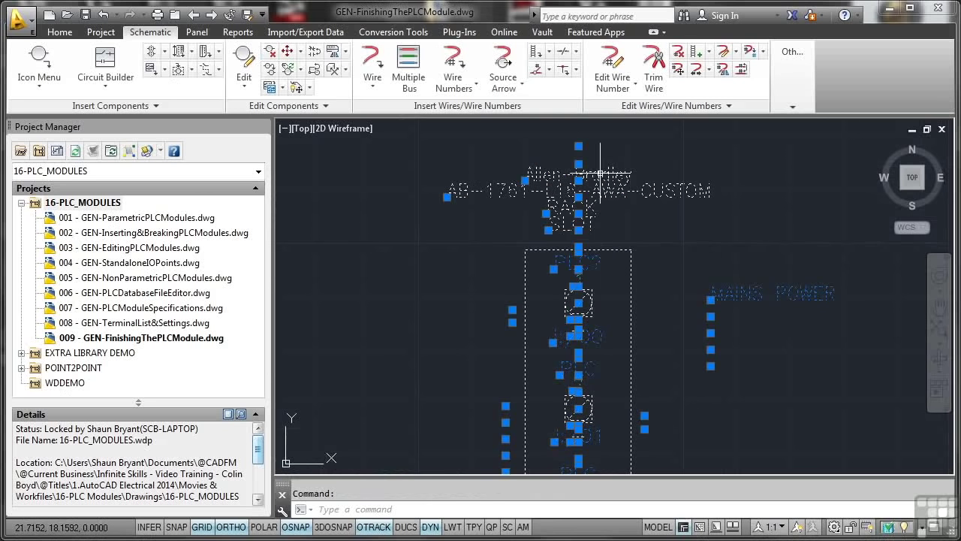
pyautogui.rightClick(601, 174)
pyautogui.click(599, 130)
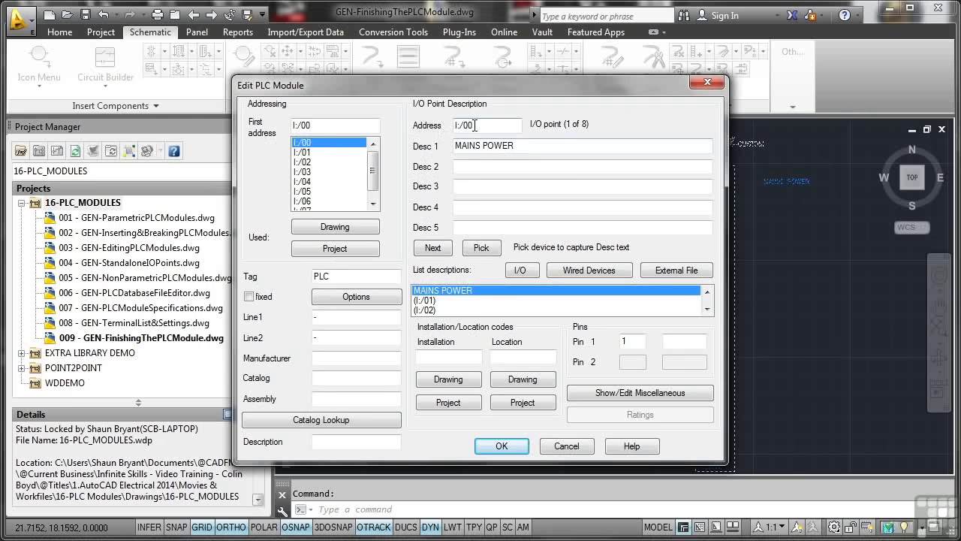
# Copy the MAINS POWER description from the list onto I/O point I:/01
pyautogui.click(316, 152)
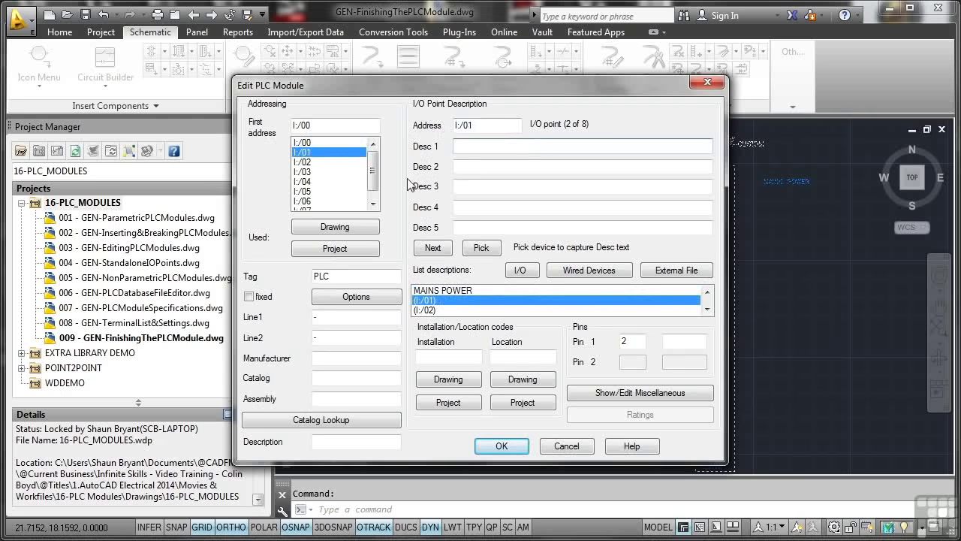
pyautogui.doubleClick(482, 290)
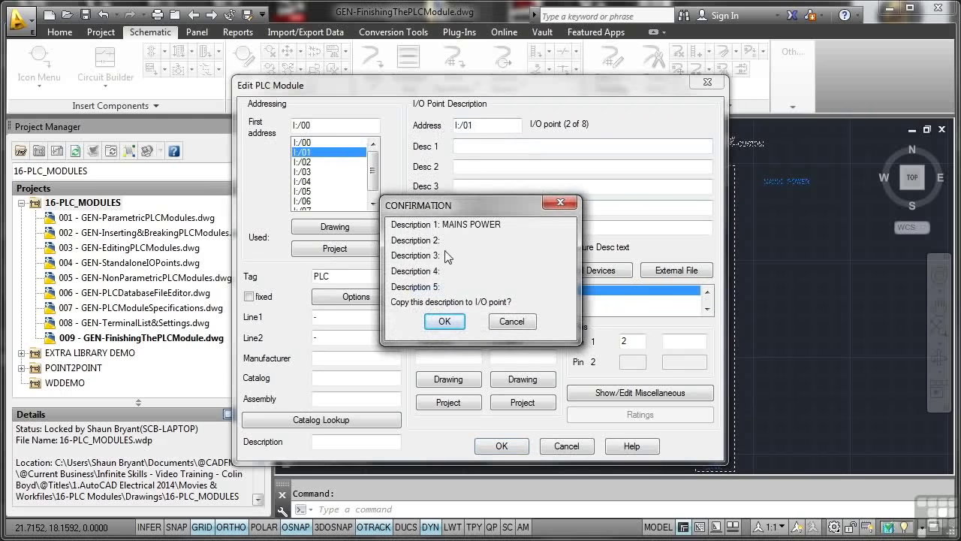
pyautogui.click(446, 322)
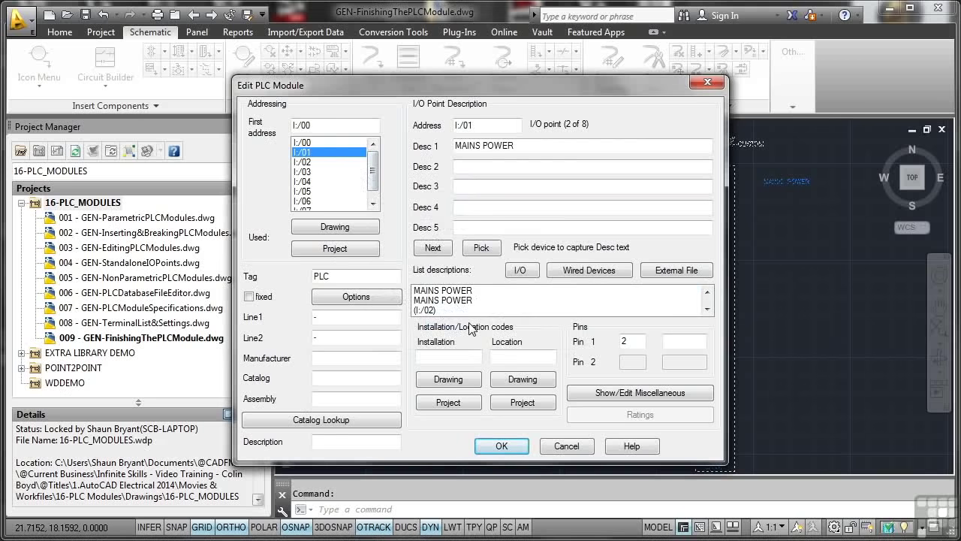
# Apply the description changes and zoom out to show the whole drawing
pyautogui.click(501, 446)
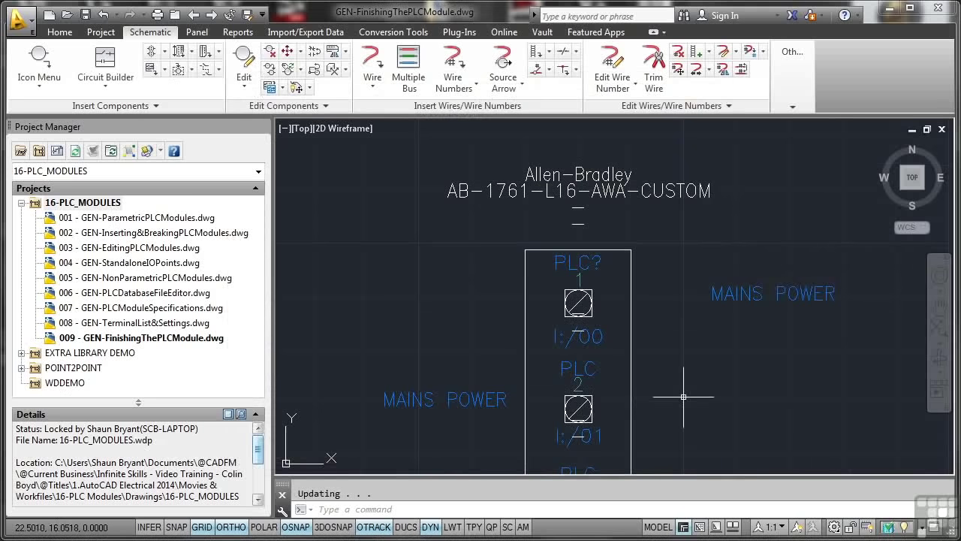
pyautogui.scroll(-2, 676, 286)
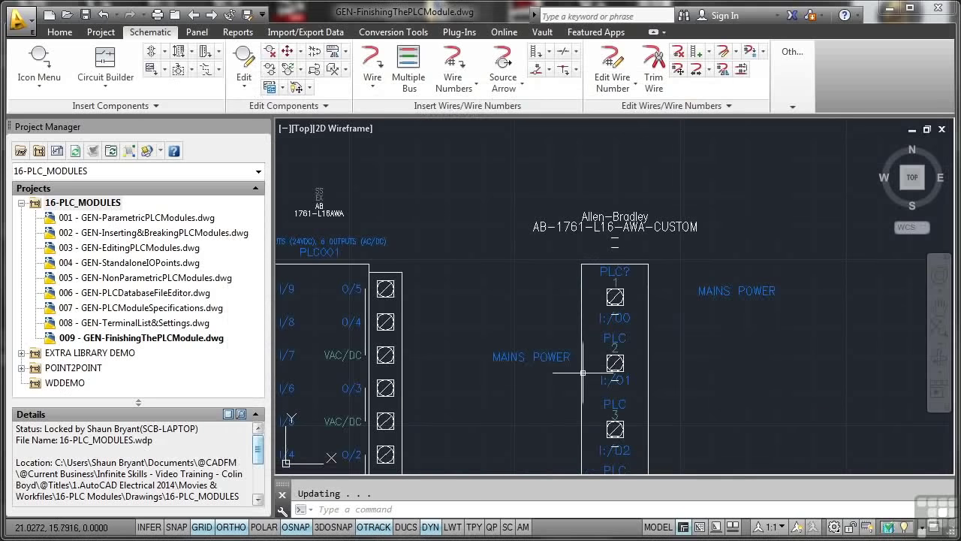
pyautogui.moveTo(681, 324); pyautogui.dragTo(682, 324, button='middle')
pyautogui.middleClick(682, 325)
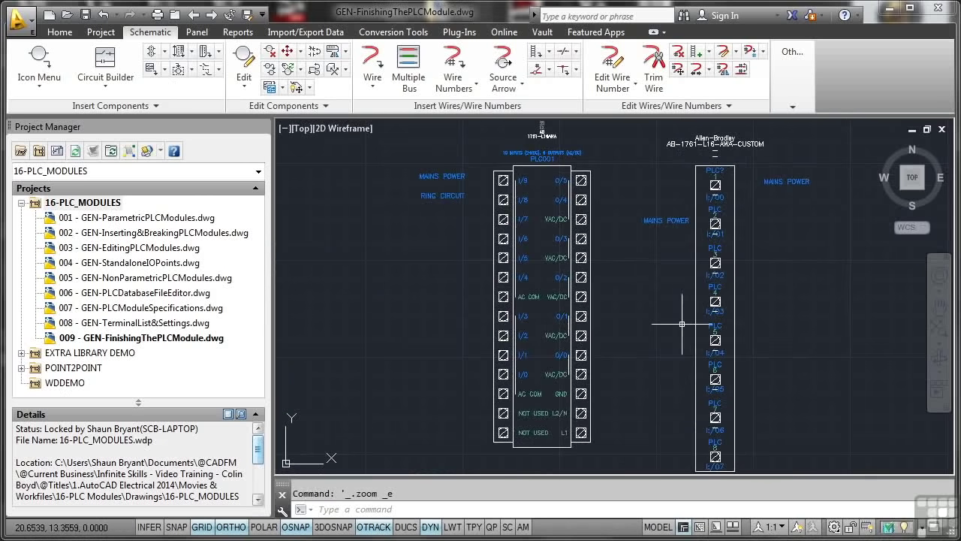